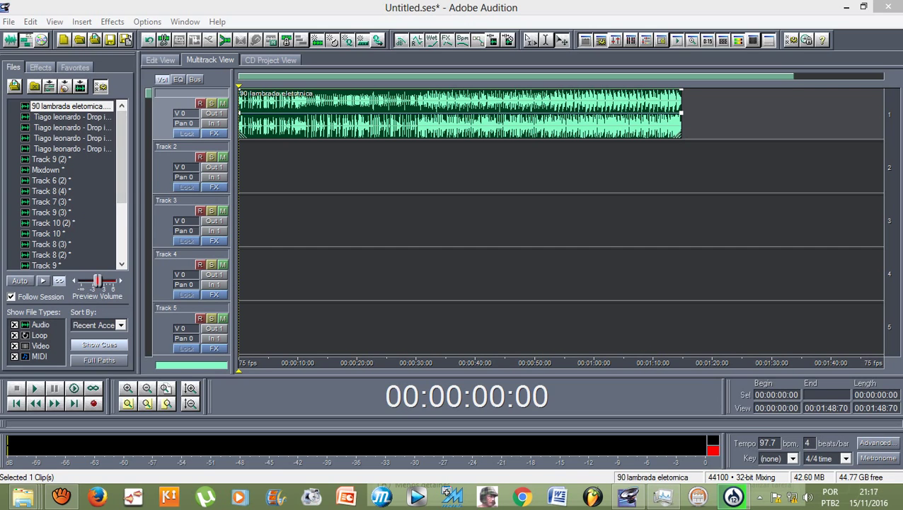
Enlarge the track rows to show three tracks, and play the 90 lambrada eletornica clip briefly from the start before stopping it.
{"action": "left_click", "coordinate": [284, 115]}
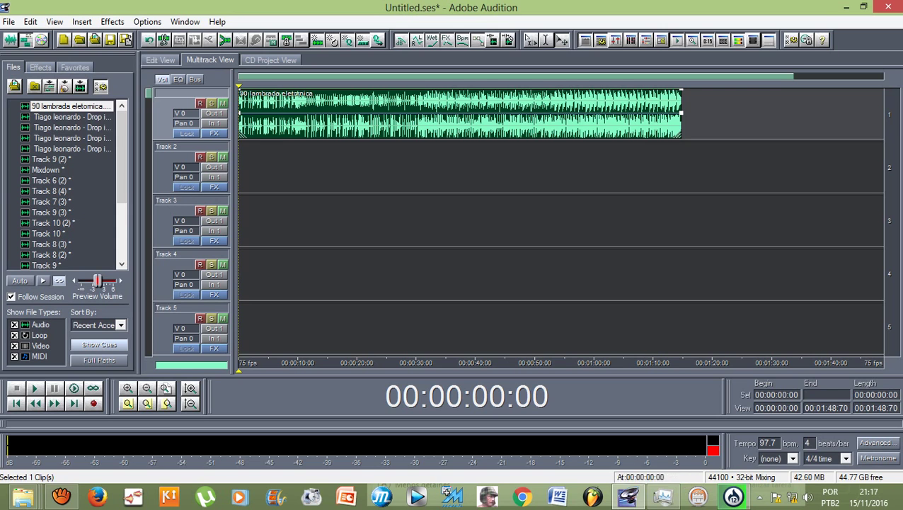
{"action": "scroll", "coordinate": [191, 146], "scroll_direction": "up", "scroll_amount": 3}
{"action": "scroll", "coordinate": [191, 146], "scroll_direction": "down", "scroll_amount": 1}
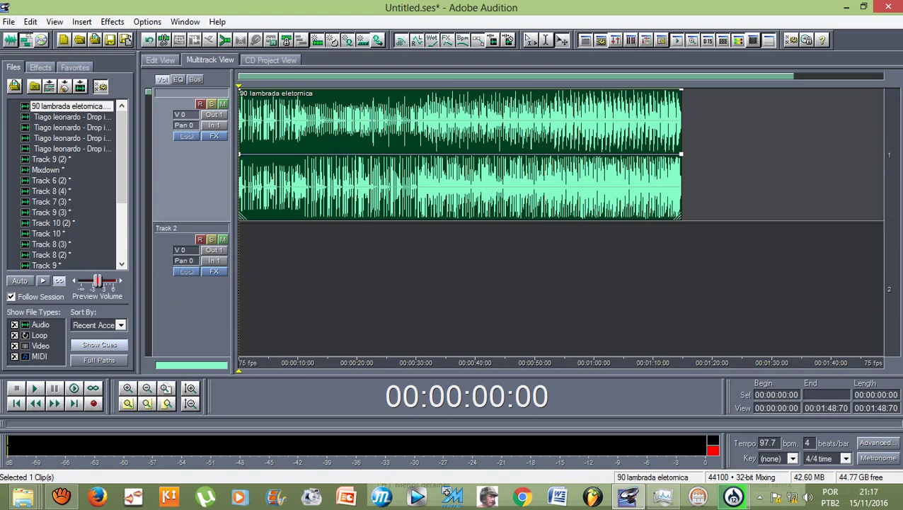
{"action": "key", "text": "alt+minus"}
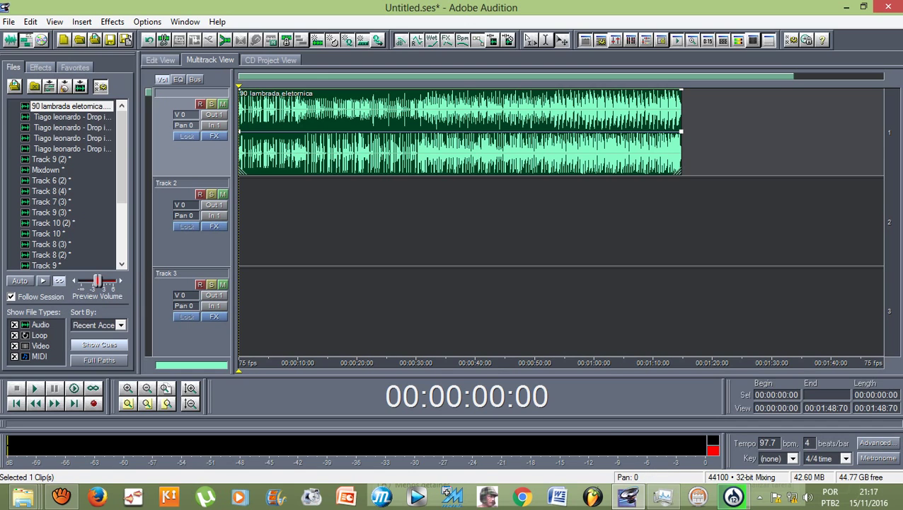
{"action": "key", "text": "space"}
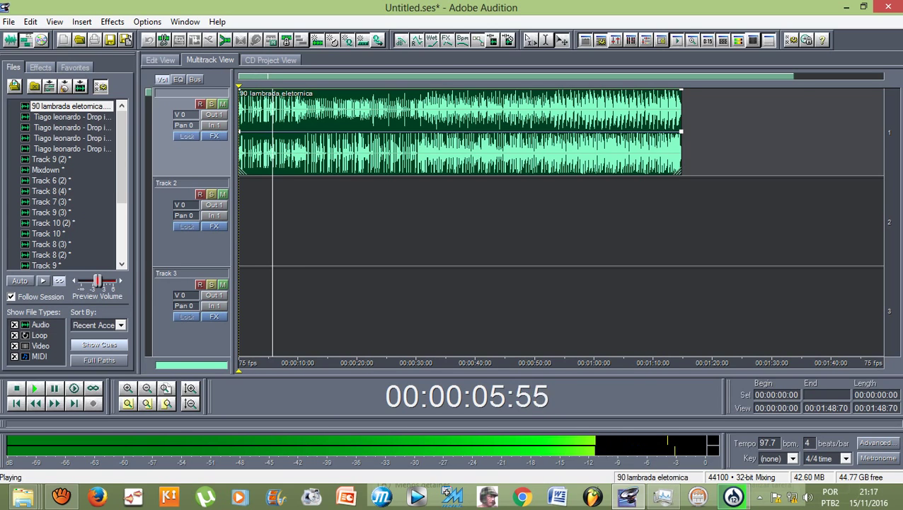
{"action": "key", "text": "space"}
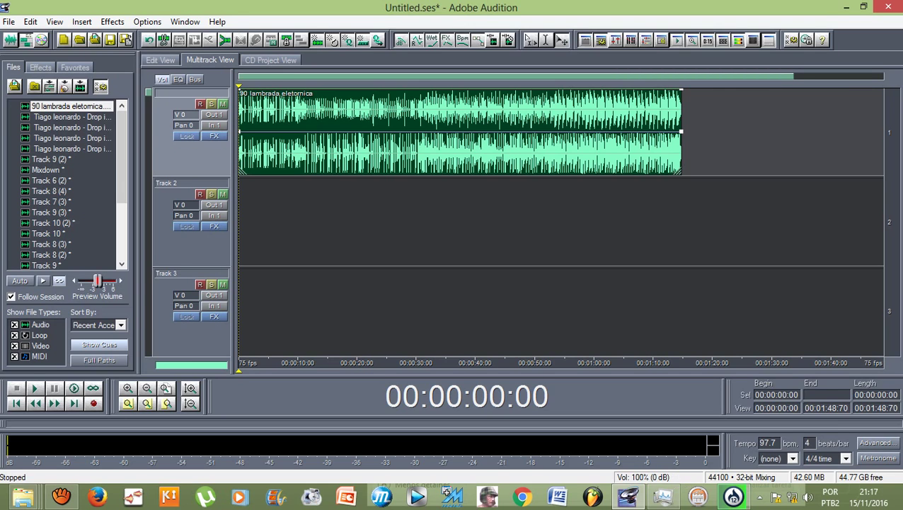
Try the first track's volume fader across its range, set it to -2.6 dB, and close the fader.
{"action": "right_click", "coordinate": [187, 115]}
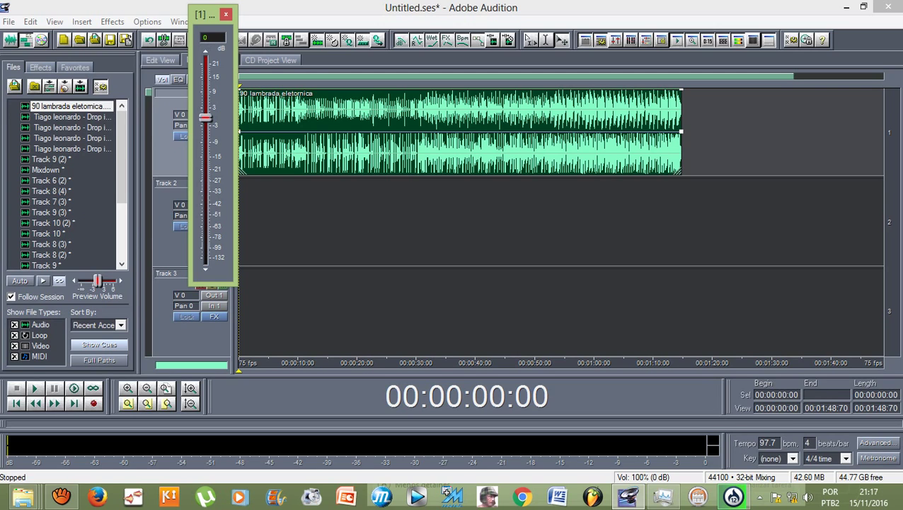
{"action": "left_click_drag", "start_coordinate": [205, 118], "coordinate": [206, 262]}
{"action": "left_click_drag", "start_coordinate": [205, 262], "coordinate": [205, 63]}
{"action": "left_click_drag", "start_coordinate": [205, 63], "coordinate": [206, 59]}
{"action": "left_click_drag", "start_coordinate": [205, 59], "coordinate": [206, 125]}
{"action": "left_click", "coordinate": [226, 14]}
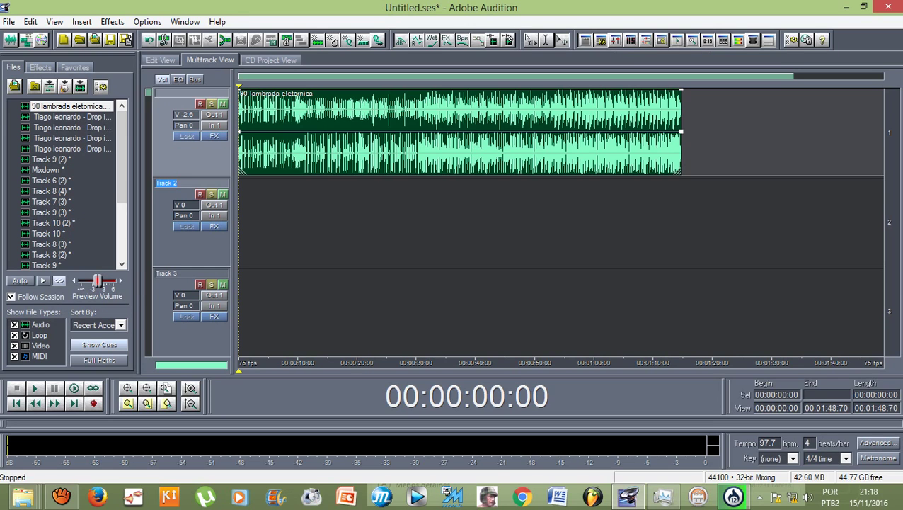
Open the Mixers window, reposition it over the session, and step through the name fields of tracks 2 to 5.
{"action": "left_click", "coordinate": [613, 40]}
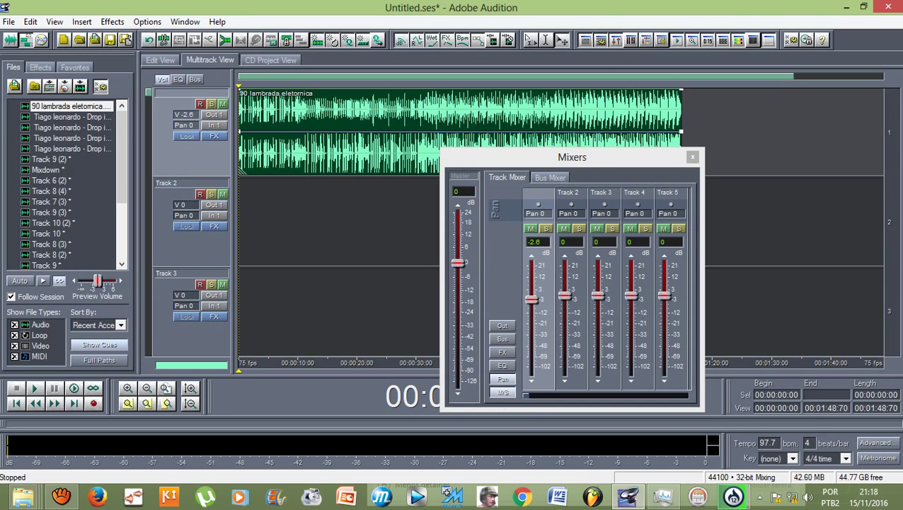
{"action": "left_click_drag", "start_coordinate": [572, 157], "coordinate": [526, 128]}
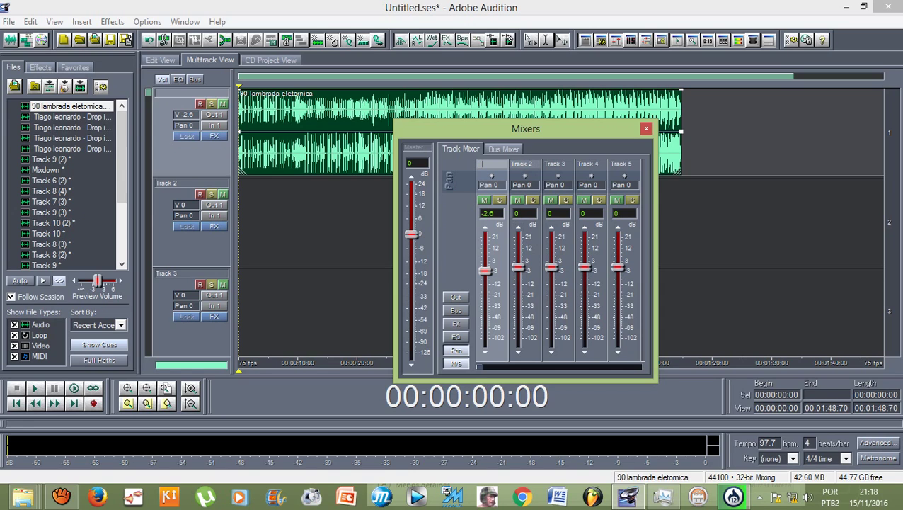
{"action": "key", "text": "Tab"}
{"action": "key", "text": "Tab"}
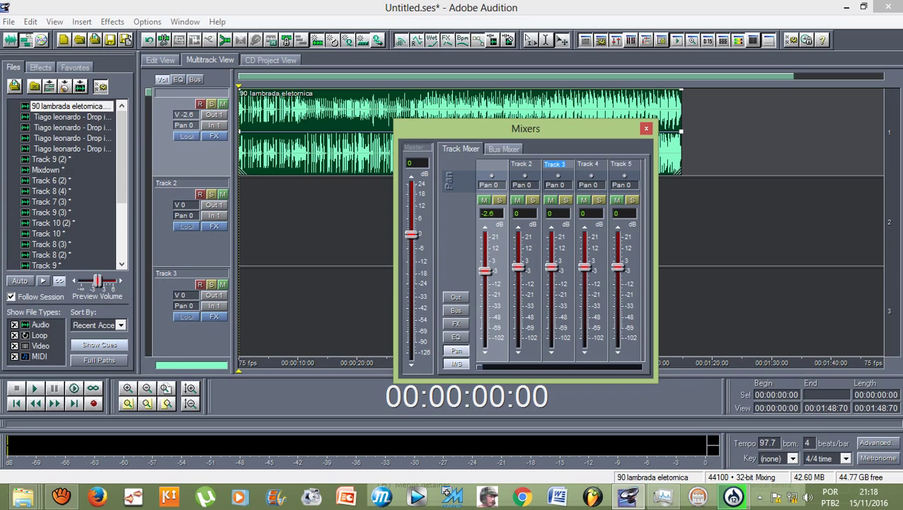
{"action": "key", "text": "Tab"}
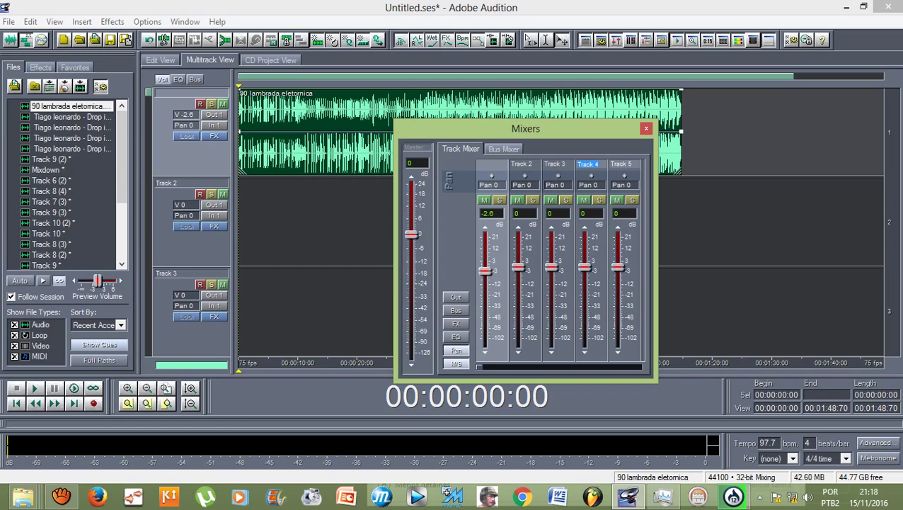
{"action": "key", "text": "Tab"}
Play the session from the start and adjust the first track's mixer fader during playback, ending at -30.5 dB.
{"action": "left_click", "coordinate": [339, 145]}
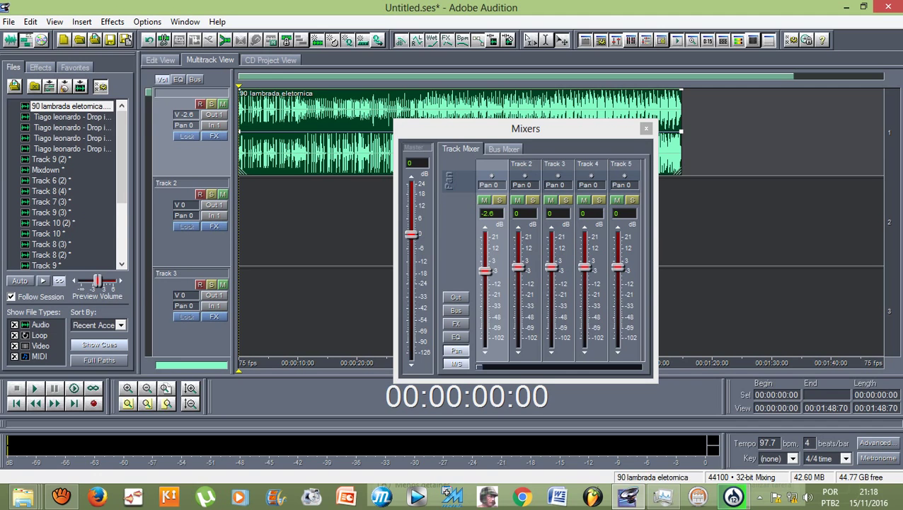
{"action": "key", "text": "space"}
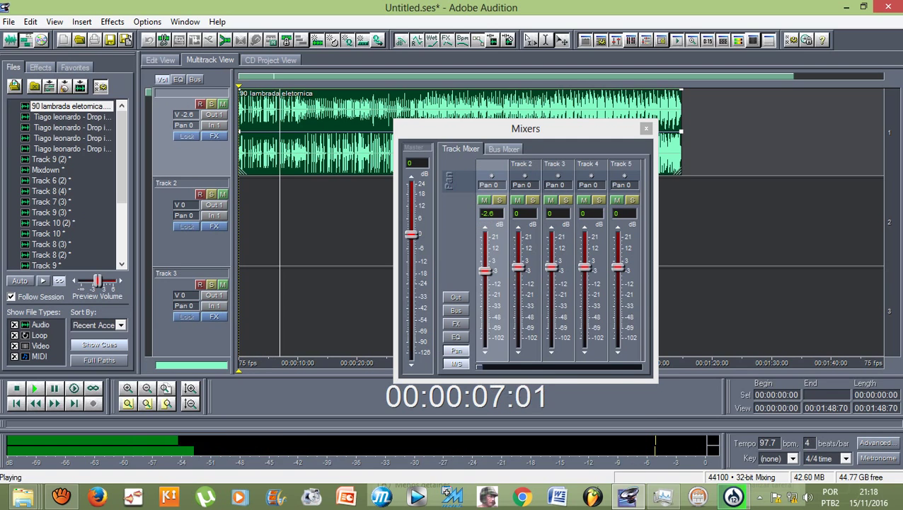
{"action": "left_click_drag", "start_coordinate": [485, 271], "coordinate": [485, 275]}
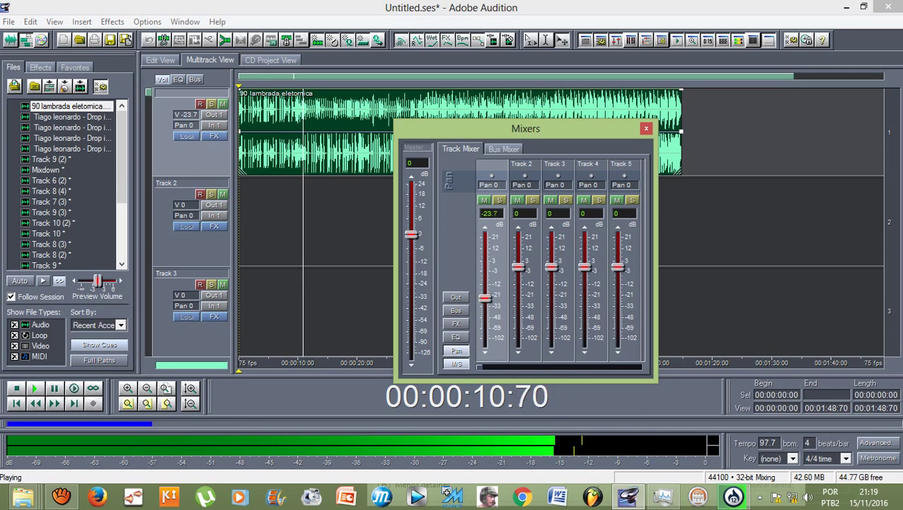
{"action": "left_click_drag", "start_coordinate": [485, 275], "coordinate": [485, 346]}
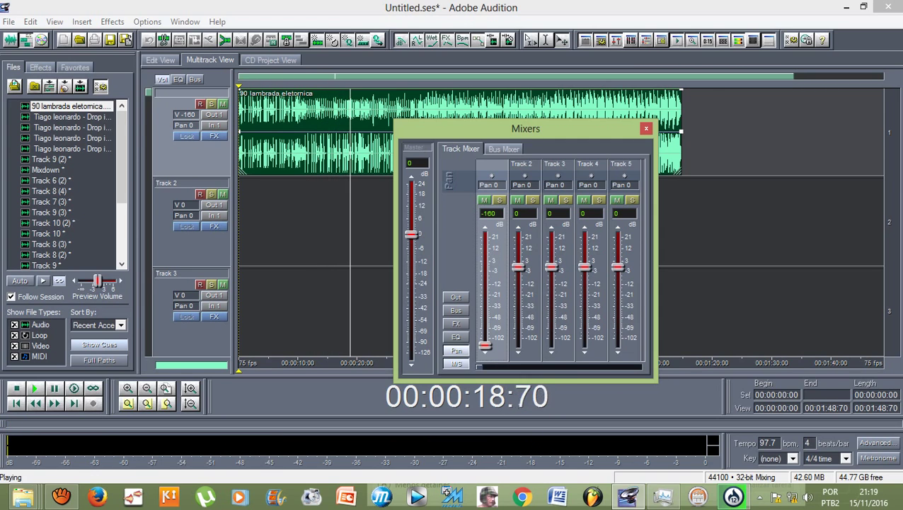
{"action": "left_click_drag", "start_coordinate": [485, 346], "coordinate": [485, 281]}
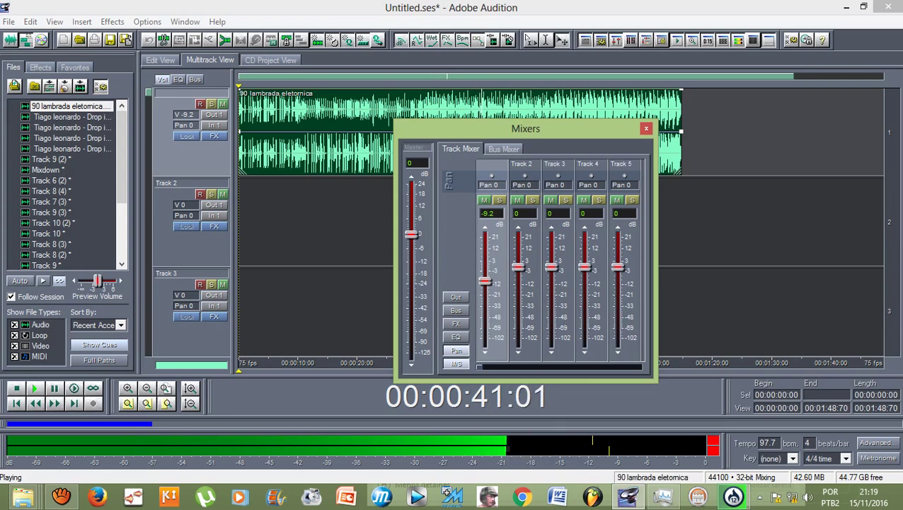
{"action": "left_click_drag", "start_coordinate": [485, 281], "coordinate": [484, 303]}
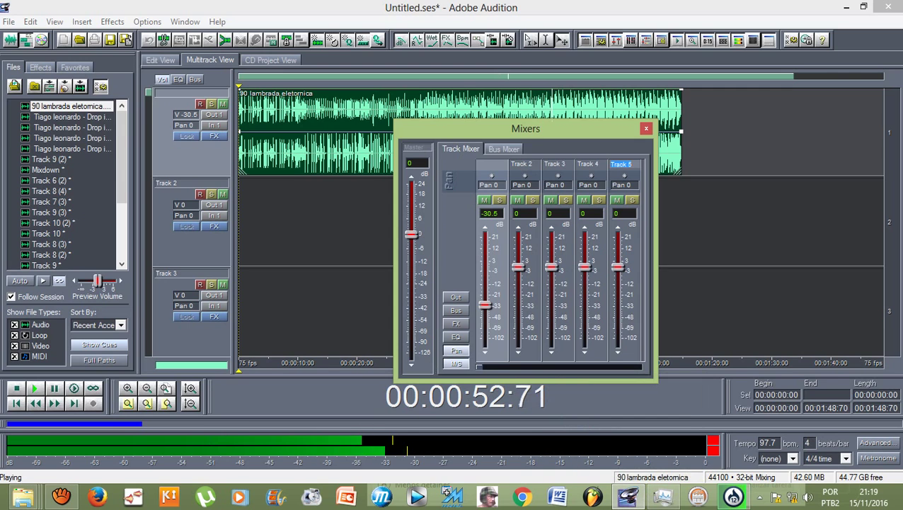
Browse the faders of the higher-numbered tracks in the track mixer, return to the first tracks, and close the mixer.
{"action": "left_click", "coordinate": [559, 367]}
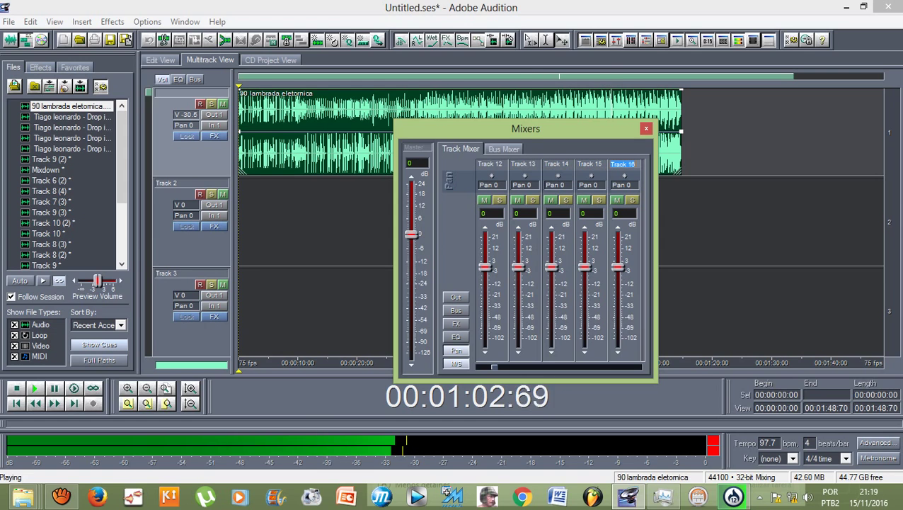
{"action": "left_click_drag", "start_coordinate": [495, 367], "coordinate": [510, 367]}
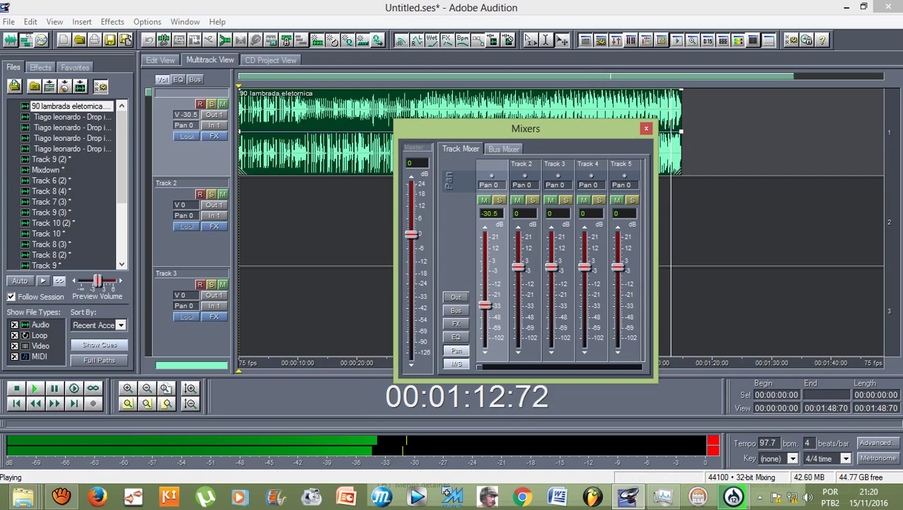
{"action": "left_click", "coordinate": [646, 128]}
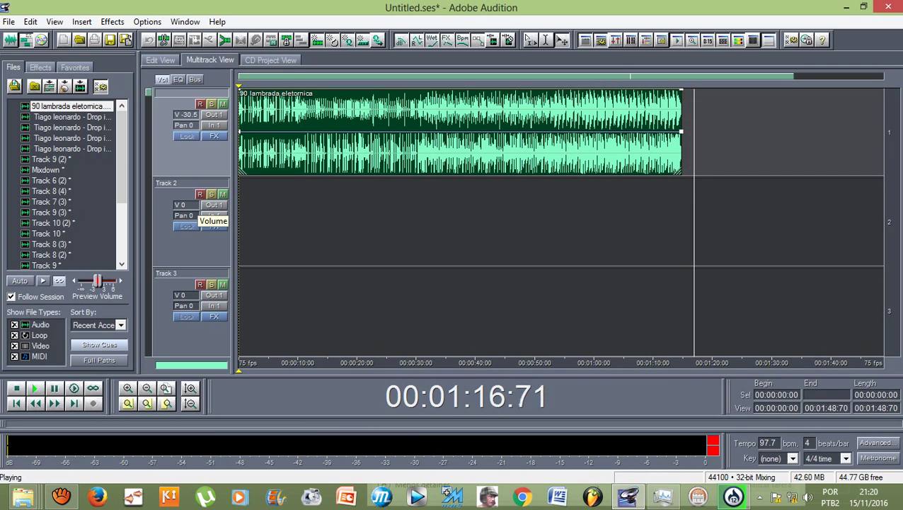
Lower Track 2's volume to -3.6 dB with its own fader and close the fader.
{"action": "right_click", "coordinate": [202, 208]}
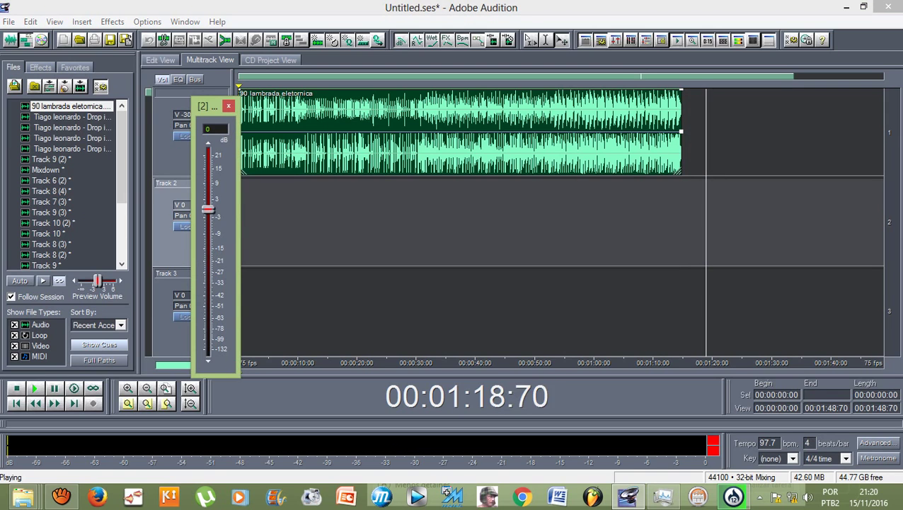
{"action": "left_click_drag", "start_coordinate": [208, 208], "coordinate": [207, 293]}
{"action": "left_click_drag", "start_coordinate": [208, 241], "coordinate": [208, 219]}
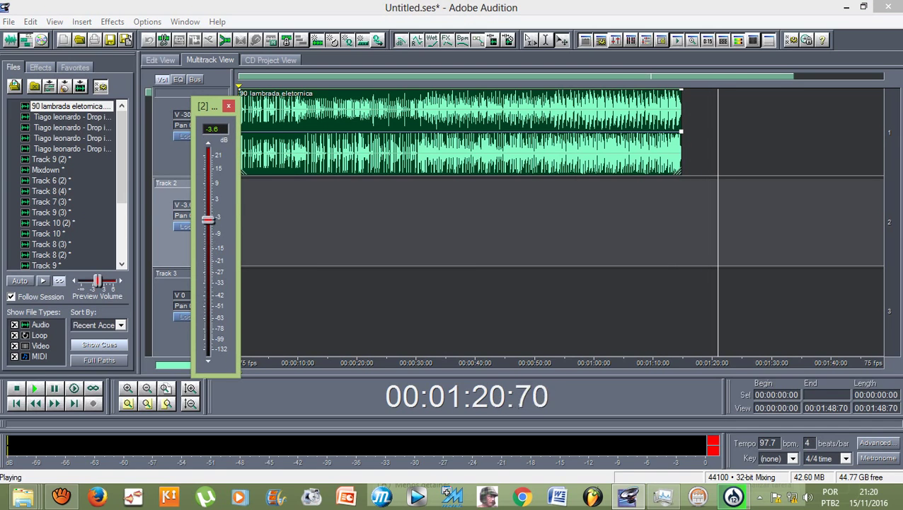
{"action": "left_click", "coordinate": [228, 107]}
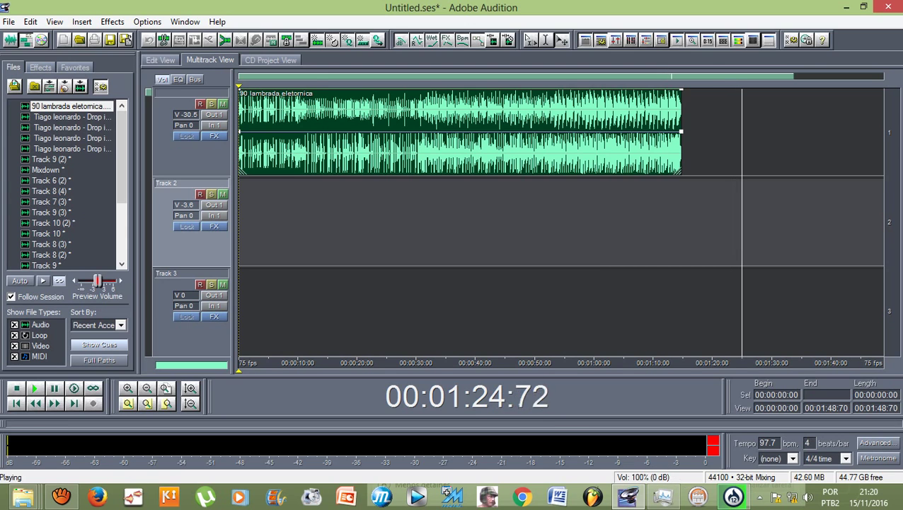
Check the levels of the first two tracks in the Mixers window, close it, and shrink the rows to show five tracks.
{"action": "left_click", "coordinate": [615, 40]}
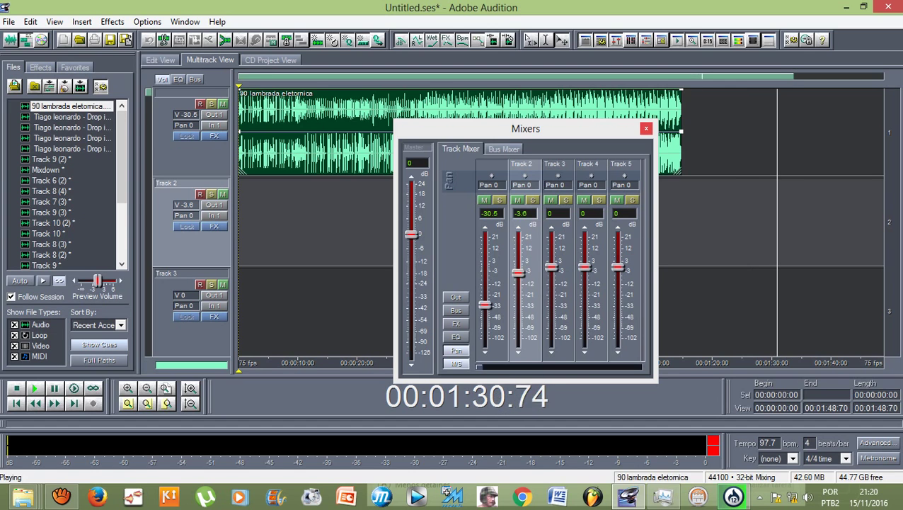
{"action": "left_click", "coordinate": [646, 128]}
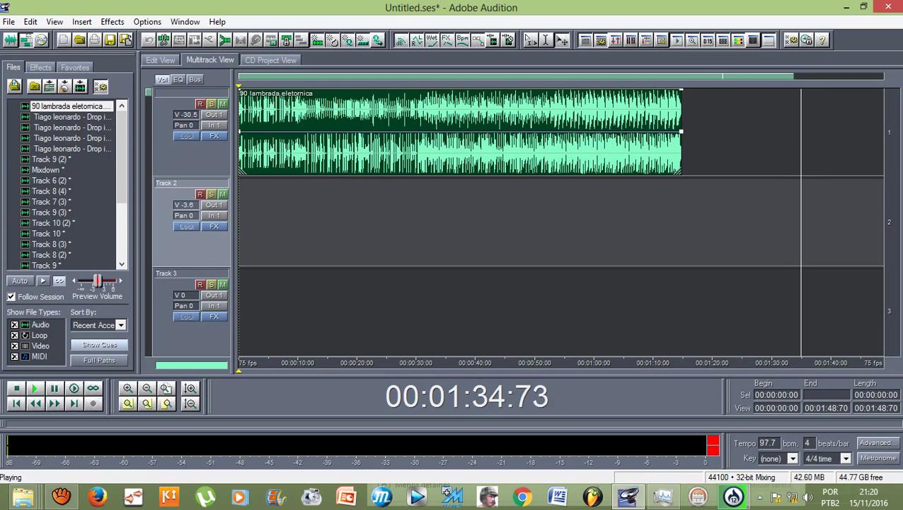
{"action": "scroll", "coordinate": [214, 177], "scroll_direction": "down", "scroll_amount": 1}
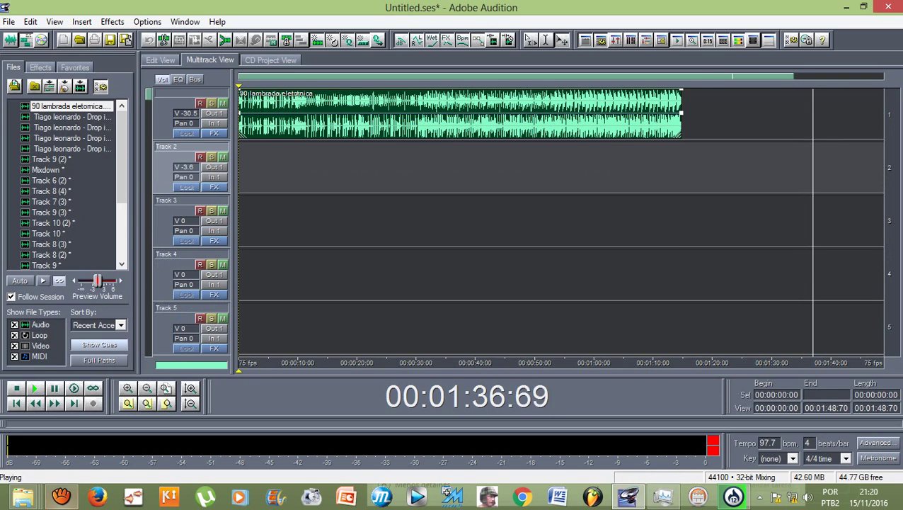
{"action": "mouse_move", "coordinate": [61, 500]}
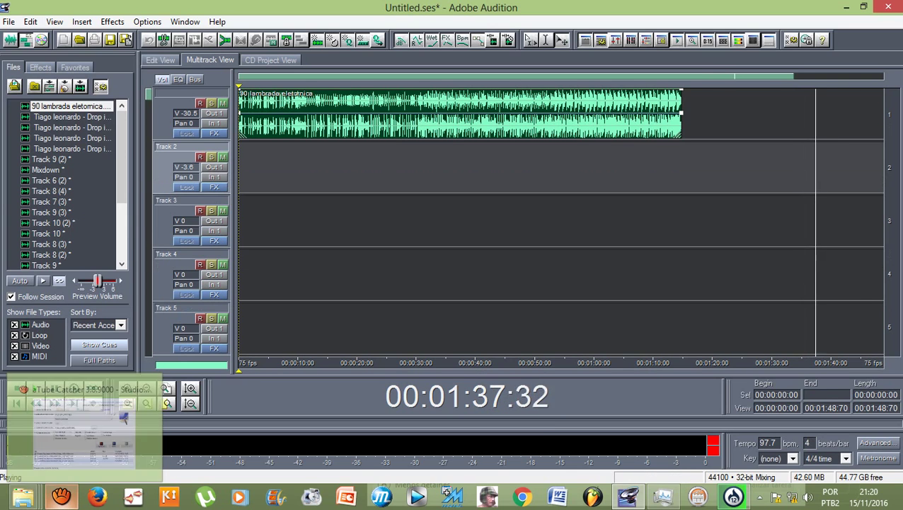
{"action": "left_click", "coordinate": [62, 499]}
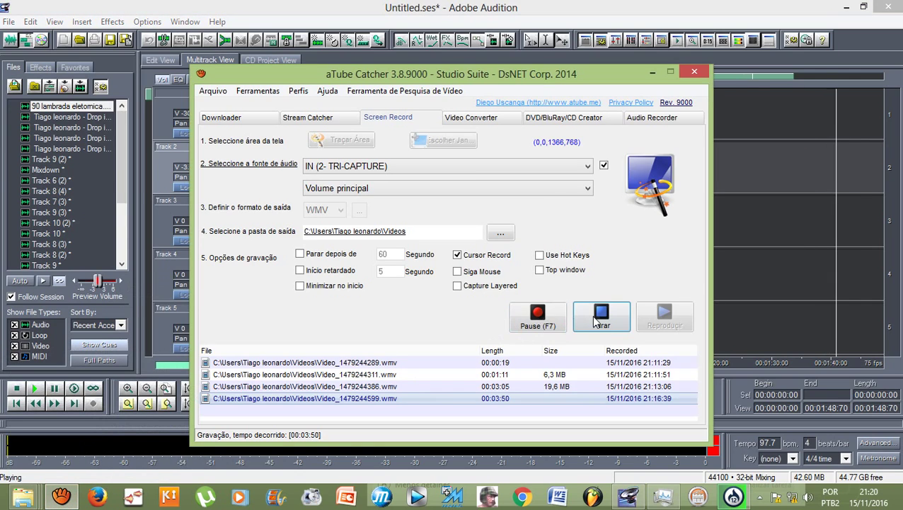